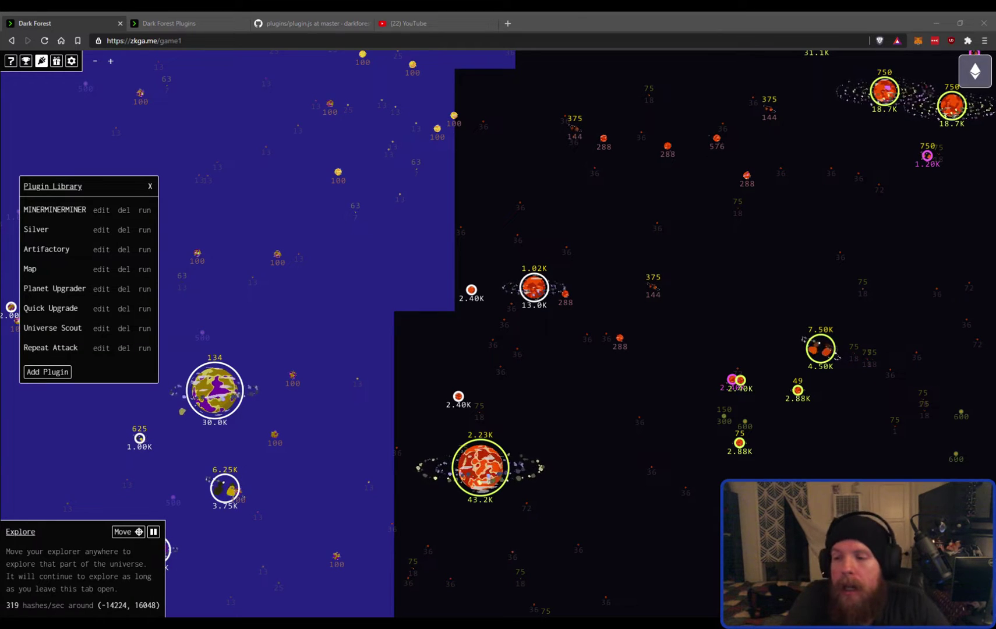
Reposition the Plugin Library window higher over the map, close it, and reopen it.
{"action": "left_click_drag", "start_coordinate": [629, 253], "coordinate": [634, 234]}
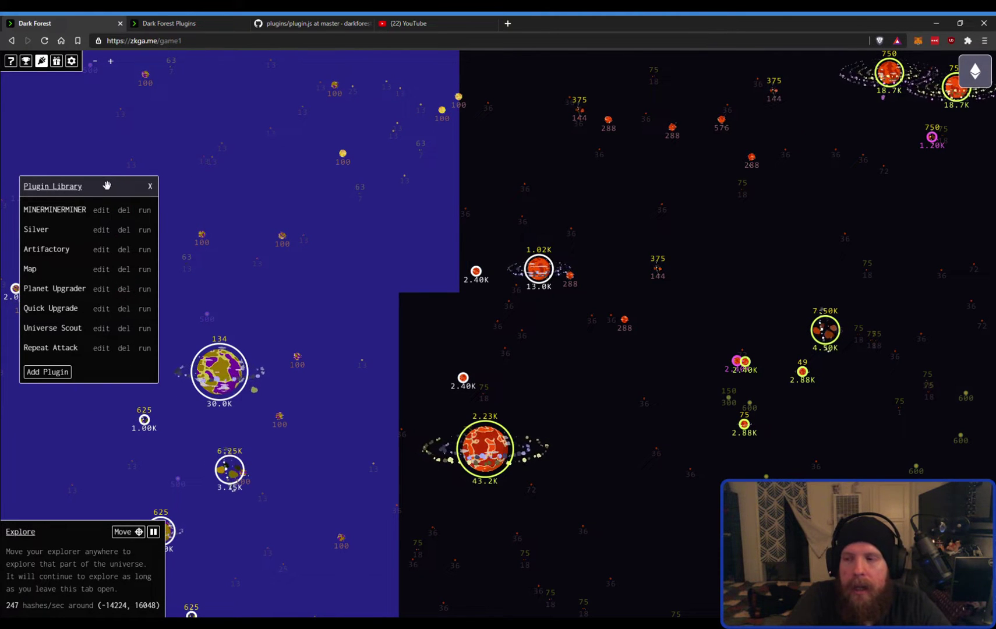
{"action": "left_click_drag", "start_coordinate": [106, 186], "coordinate": [112, 151]}
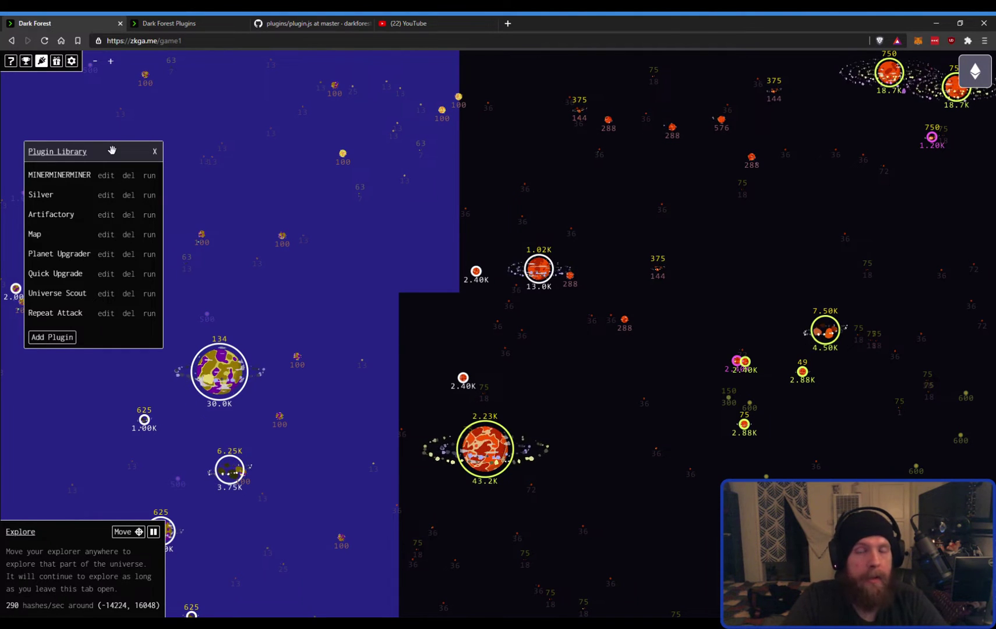
{"action": "left_click_drag", "start_coordinate": [116, 150], "coordinate": [167, 152]}
{"action": "left_click", "coordinate": [168, 152]}
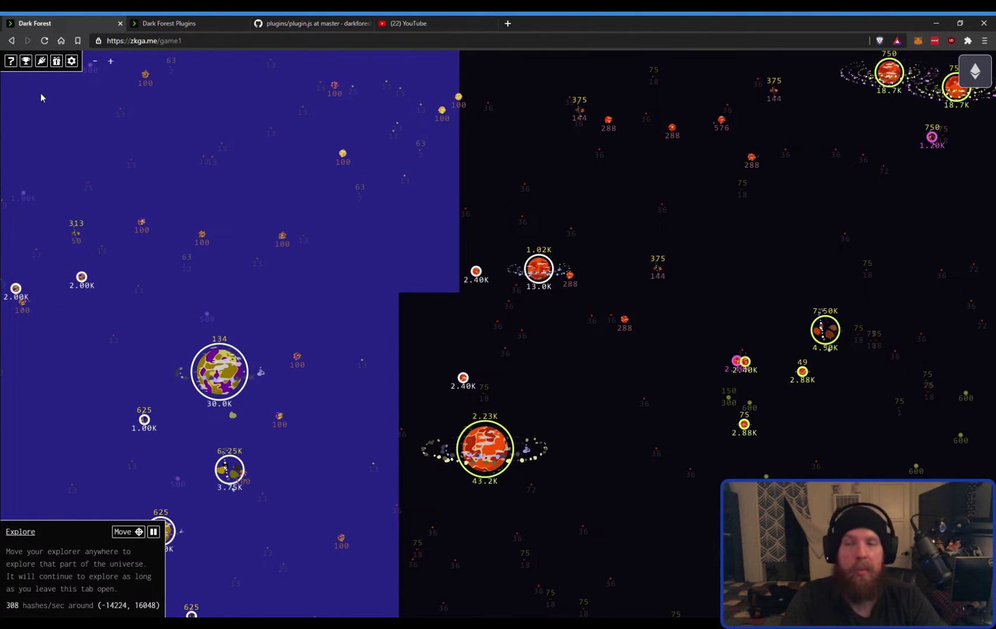
{"action": "left_click", "coordinate": [42, 62]}
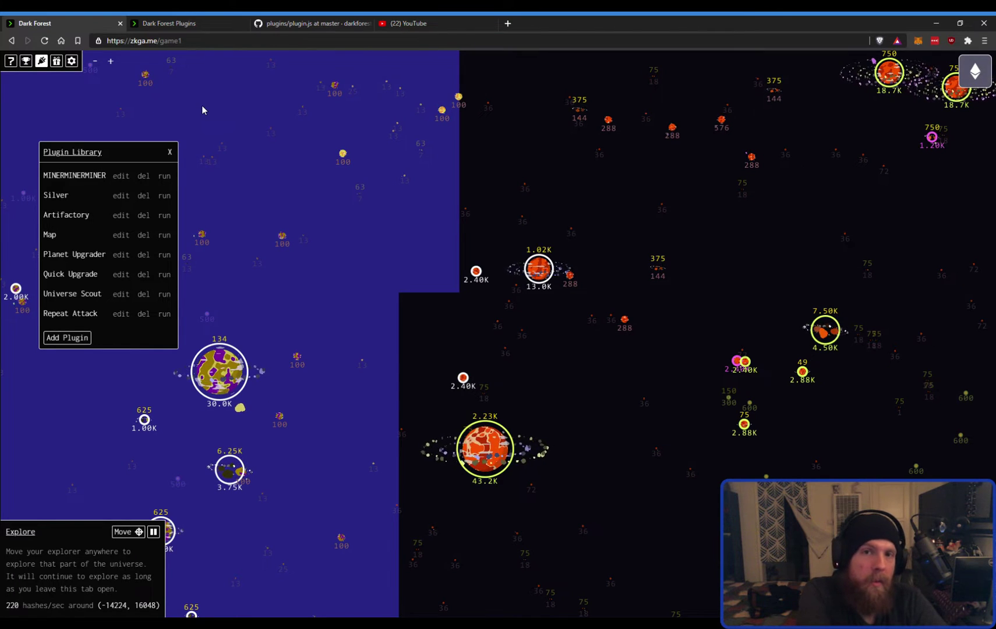
Switch to the Dark Forest Plugins website and look through the available plugins, from Gift Planet to Universe Scout.
{"action": "left_click", "coordinate": [201, 25]}
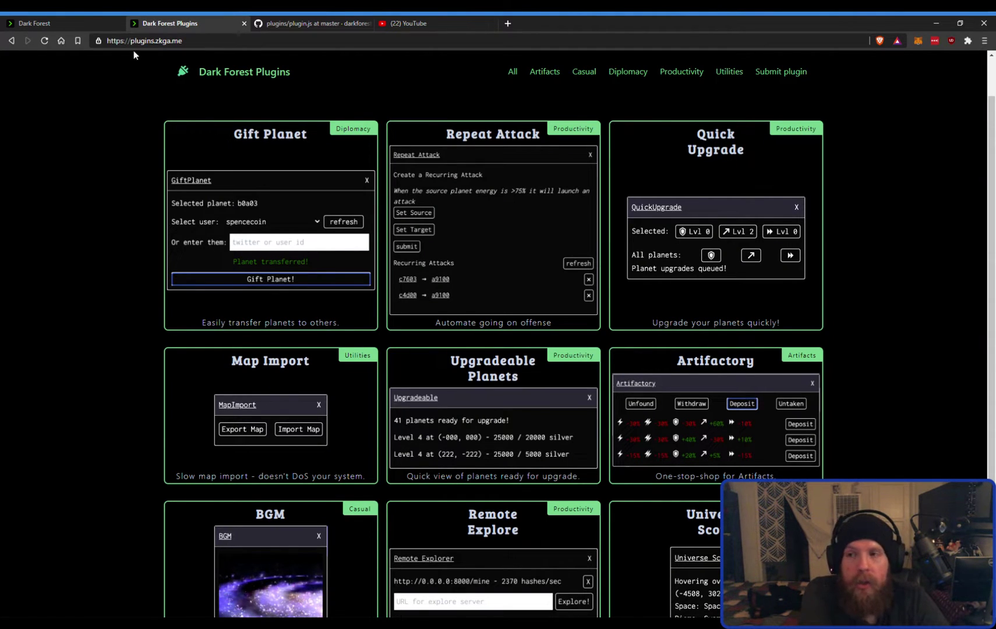
{"action": "left_click_drag", "start_coordinate": [186, 40], "coordinate": [148, 41]}
{"action": "left_click", "coordinate": [139, 98]}
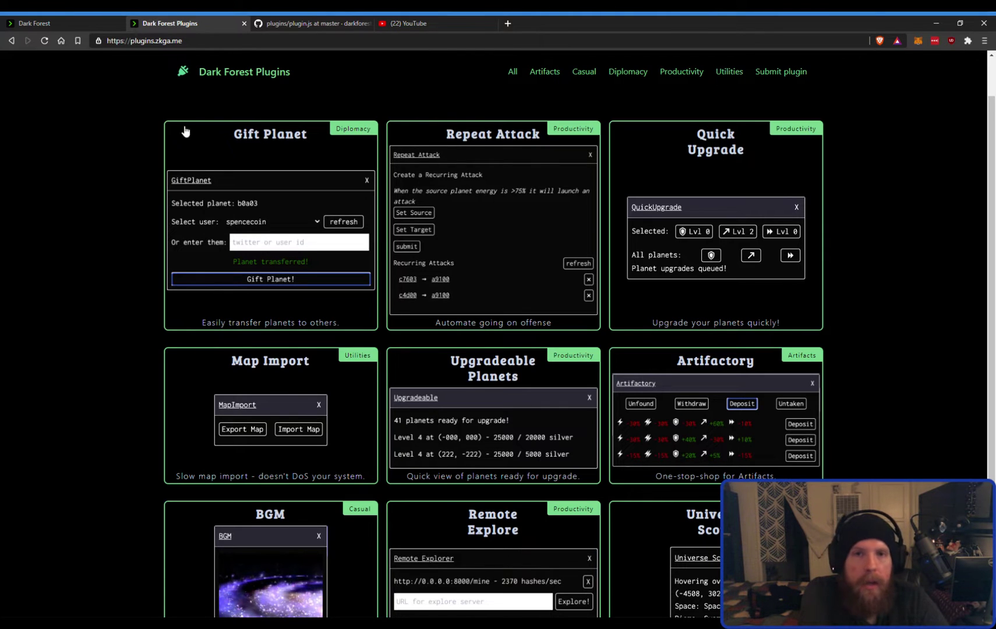
{"action": "scroll", "coordinate": [138, 134], "scroll_direction": "down", "scroll_amount": 3}
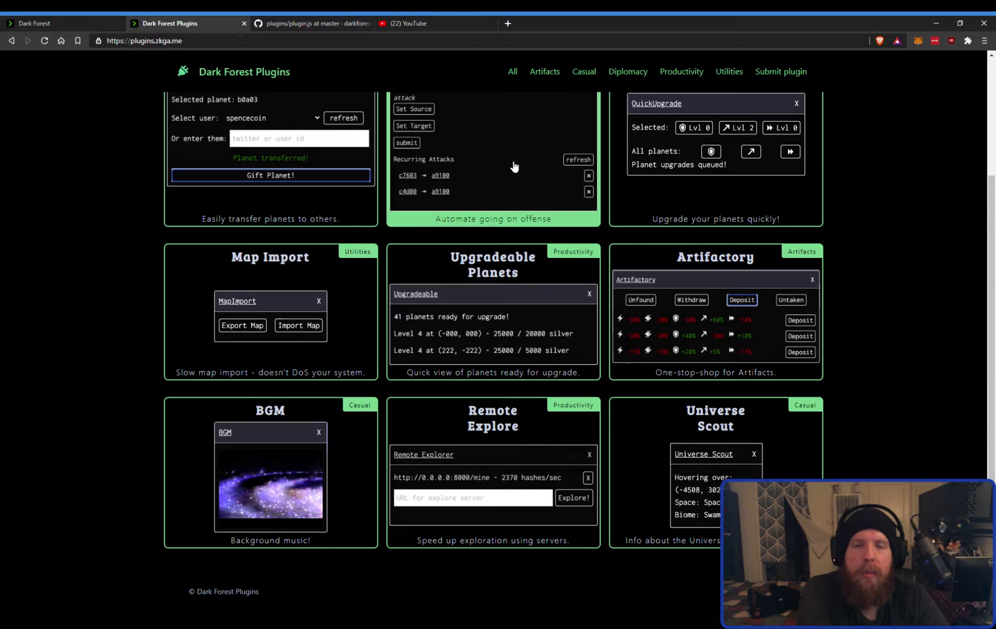
{"action": "scroll", "coordinate": [118, 262], "scroll_direction": "up", "scroll_amount": 1}
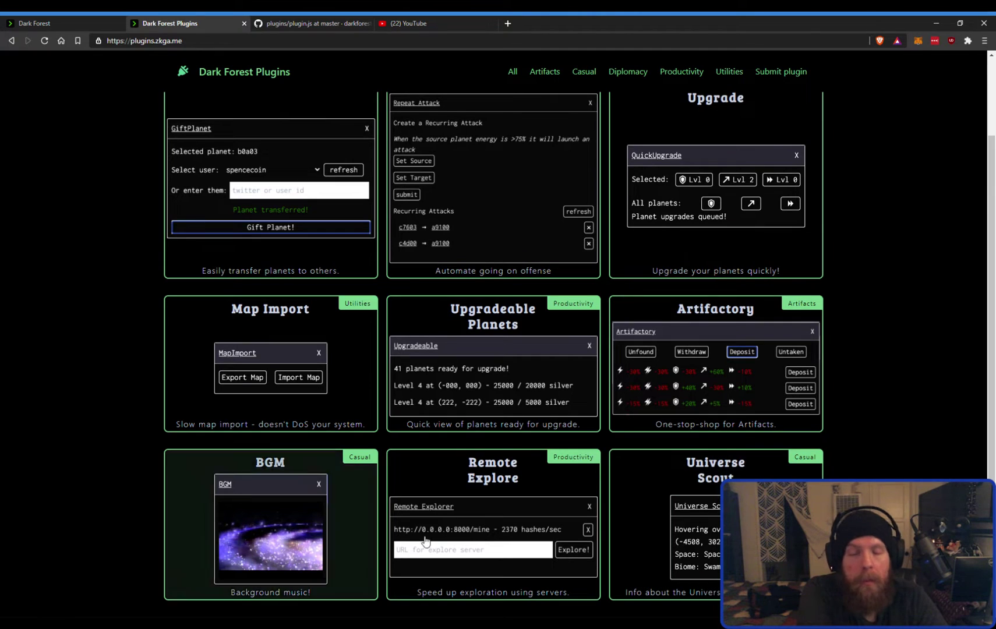
{"action": "scroll", "coordinate": [126, 332], "scroll_direction": "up", "scroll_amount": 1}
{"action": "scroll", "coordinate": [126, 326], "scroll_direction": "up", "scroll_amount": 1}
{"action": "scroll", "coordinate": [160, 395], "scroll_direction": "down", "scroll_amount": 2}
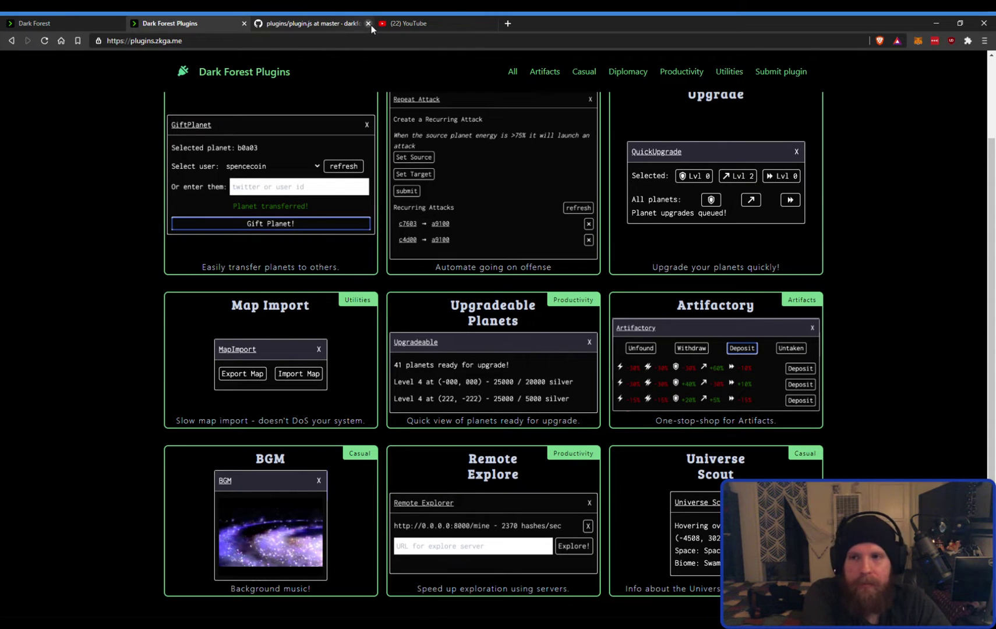
Close the old GitHub page and bring up the Gift Planet plugin's plugin.js source on GitHub.
{"action": "left_click", "coordinate": [368, 23]}
{"action": "scroll", "coordinate": [121, 223], "scroll_direction": "up", "scroll_amount": 2}
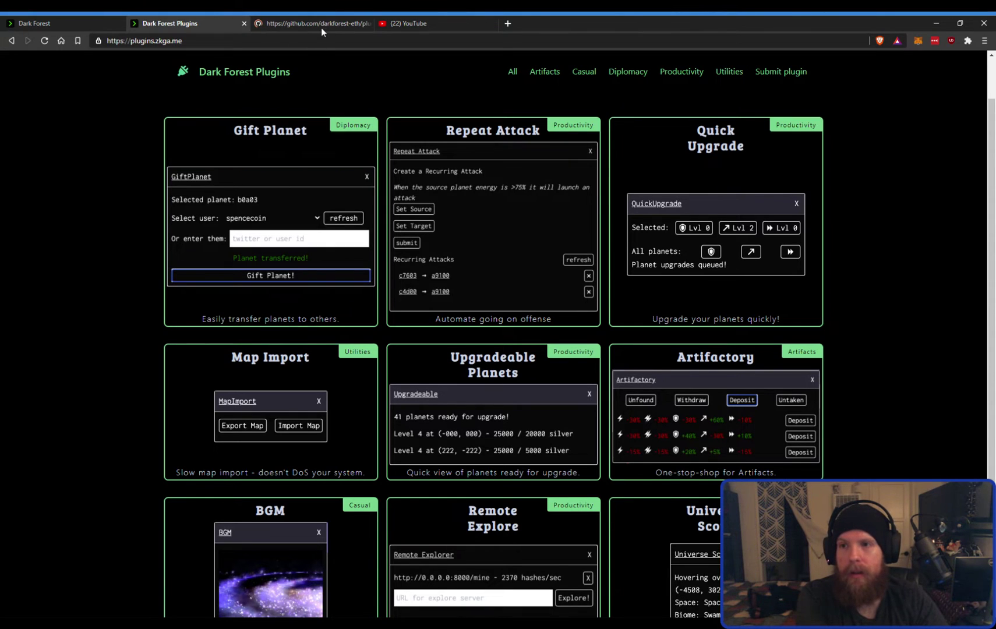
{"action": "left_click", "coordinate": [291, 23]}
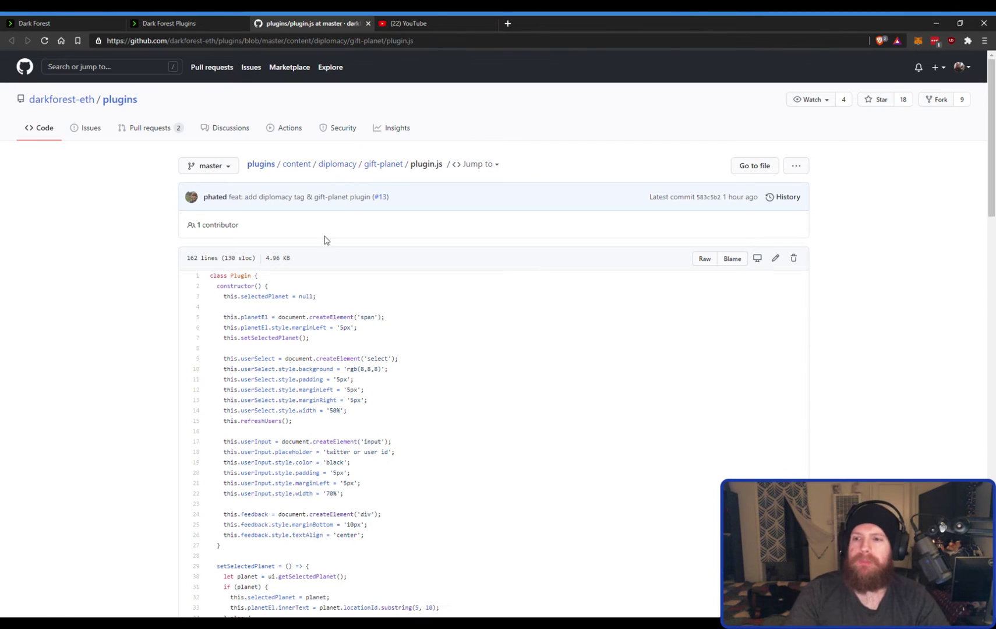
Select and copy the entire code of the gift-planet plugin.js file.
{"action": "scroll", "coordinate": [223, 328], "scroll_direction": "down", "scroll_amount": 2}
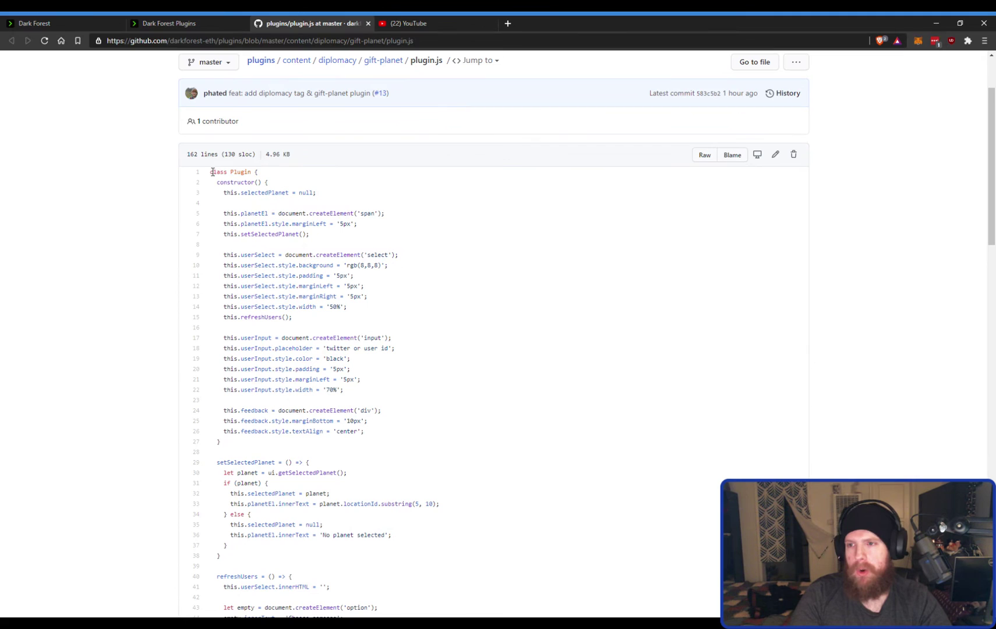
{"action": "left_click_drag", "start_coordinate": [212, 172], "coordinate": [326, 531]}
{"action": "scroll", "coordinate": [335, 276], "scroll_direction": "down", "scroll_amount": 10}
{"action": "scroll", "coordinate": [329, 313], "scroll_direction": "down", "scroll_amount": 15}
{"action": "scroll", "coordinate": [326, 530], "scroll_direction": "up", "scroll_amount": 20}
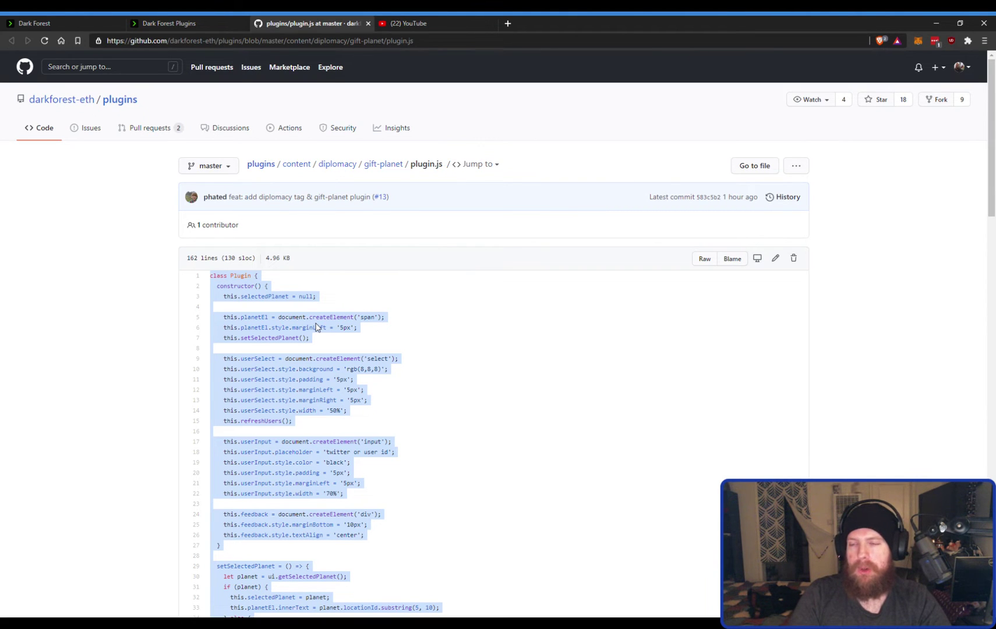
Return to the Dark Forest game and add a new plugin named "Gift Planet".
{"action": "left_click", "coordinate": [94, 28]}
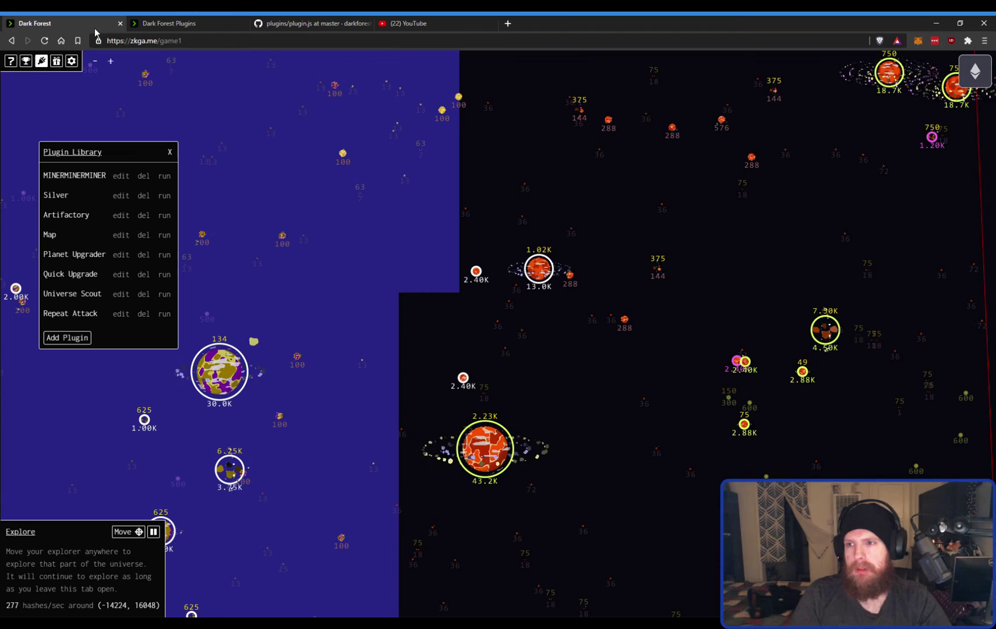
{"action": "left_click", "coordinate": [68, 337]}
{"action": "left_click", "coordinate": [409, 206]}
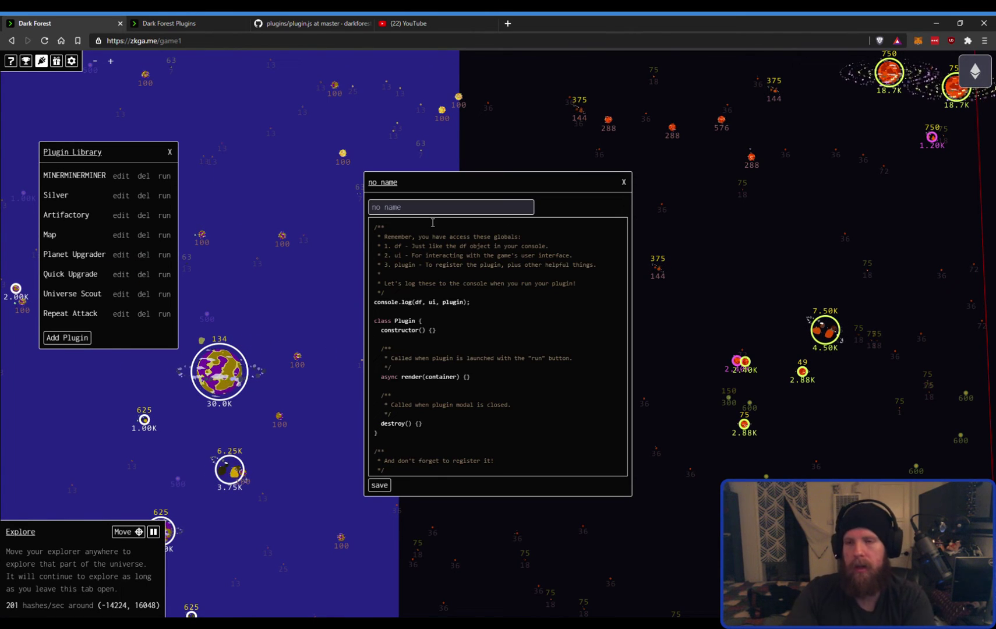
{"action": "type", "text": "Gift Planet"}
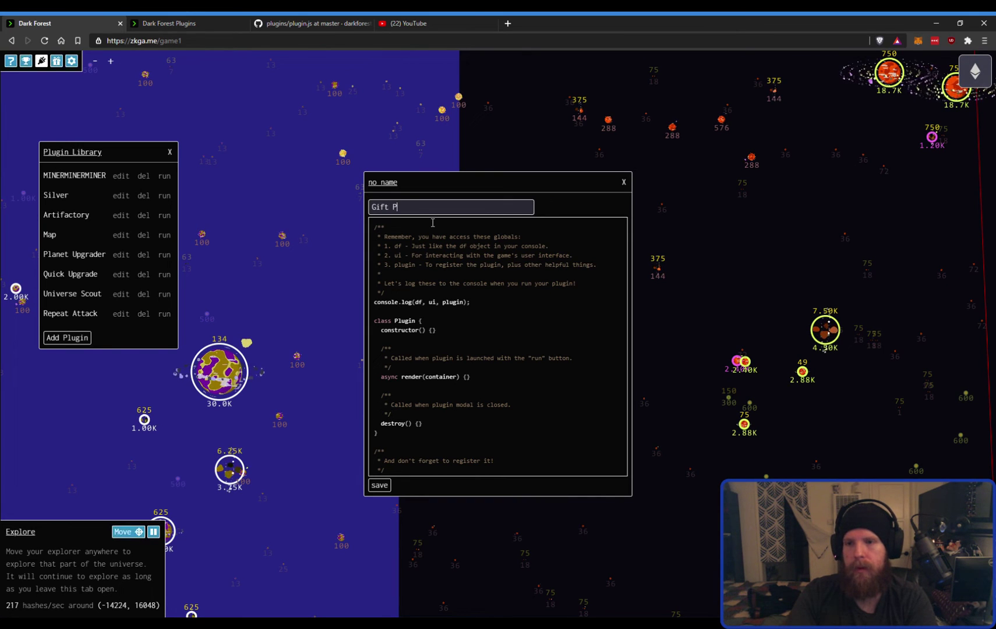
{"action": "key", "text": "Tab"}
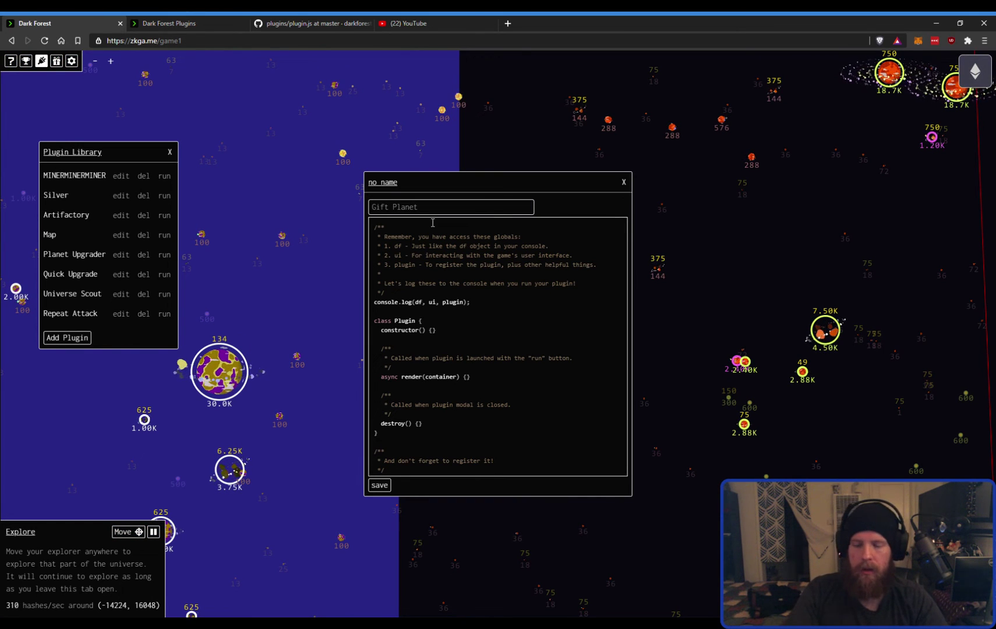
Replace the template code in the new plugin with the copied gift-planet code and save the plugin.
{"action": "key", "text": "ctrl+a"}
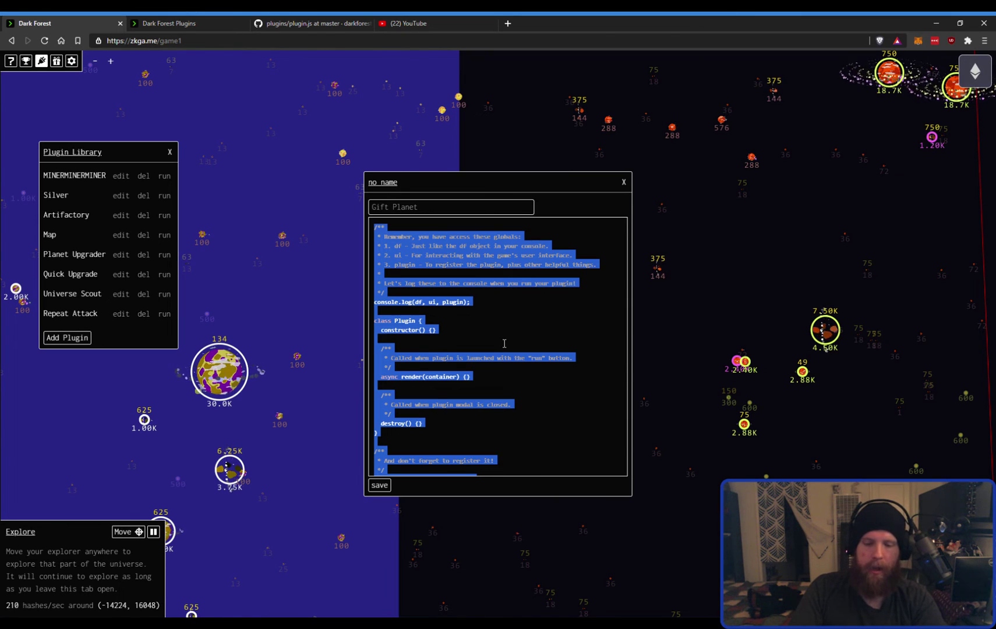
{"action": "key", "text": "BackSpace"}
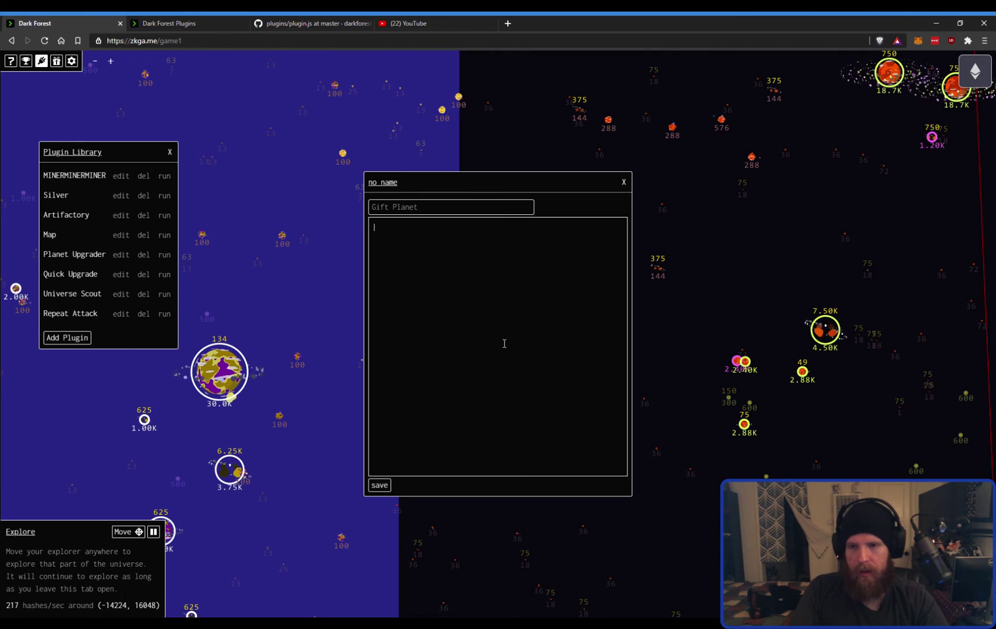
{"action": "key", "text": "ctrl+v"}
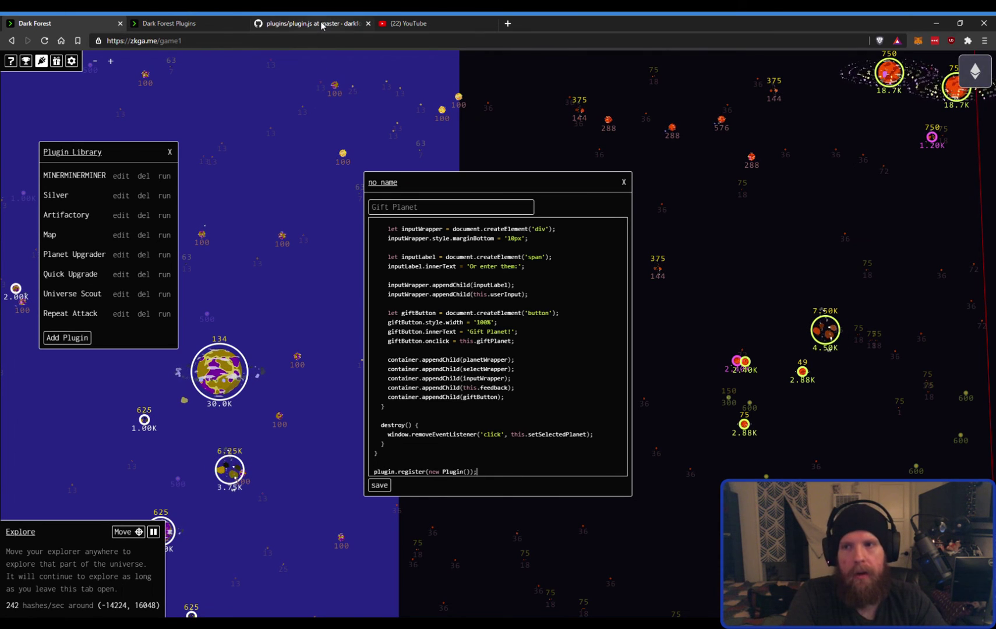
{"action": "left_click", "coordinate": [379, 485]}
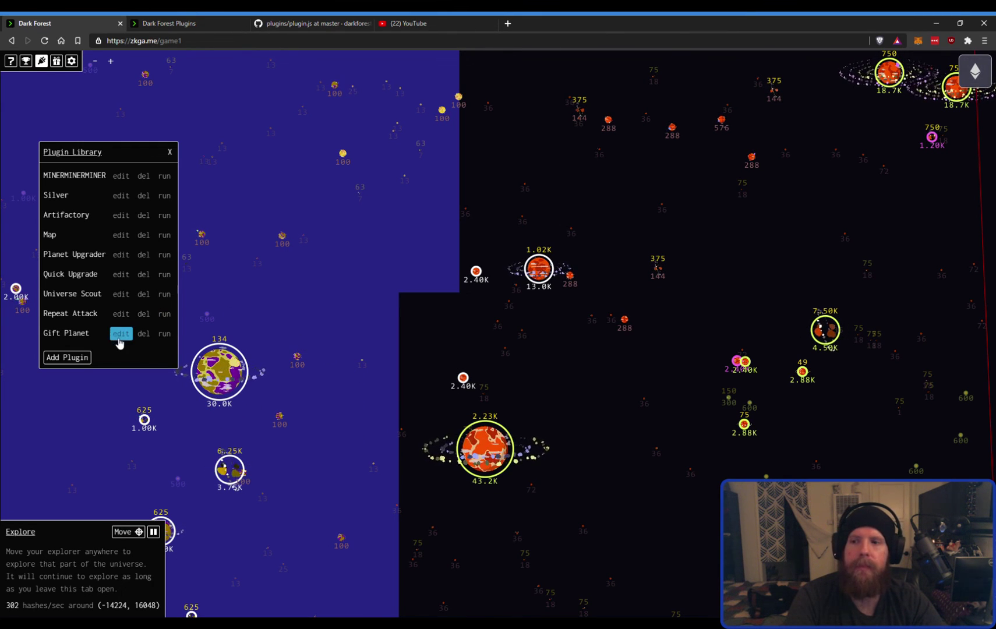
Open and close the Gift Planet plugin's code editor, and cancel a request to delete the plugin.
{"action": "left_click", "coordinate": [121, 333]}
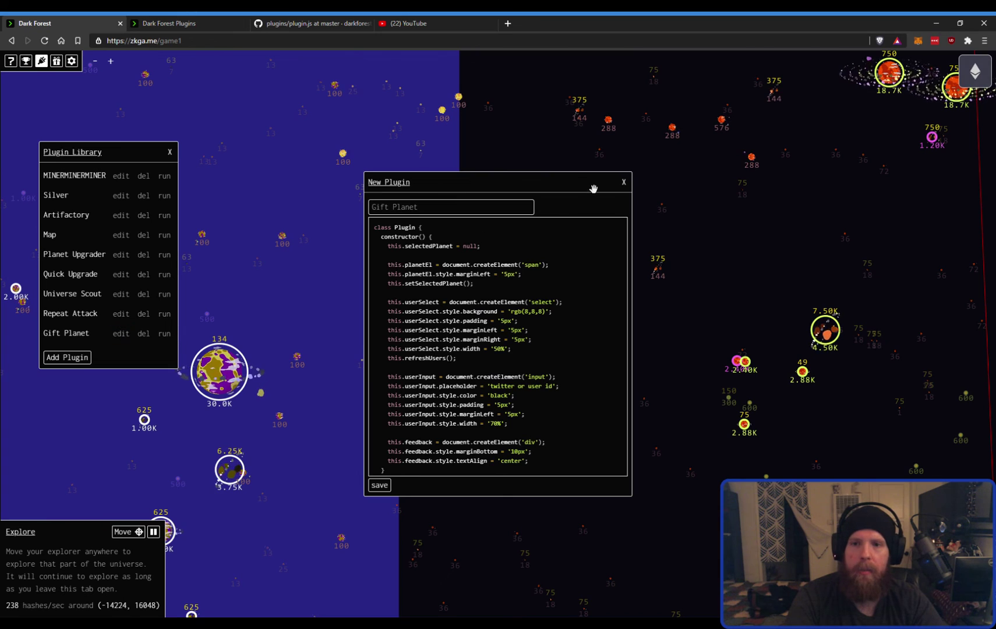
{"action": "left_click", "coordinate": [624, 183]}
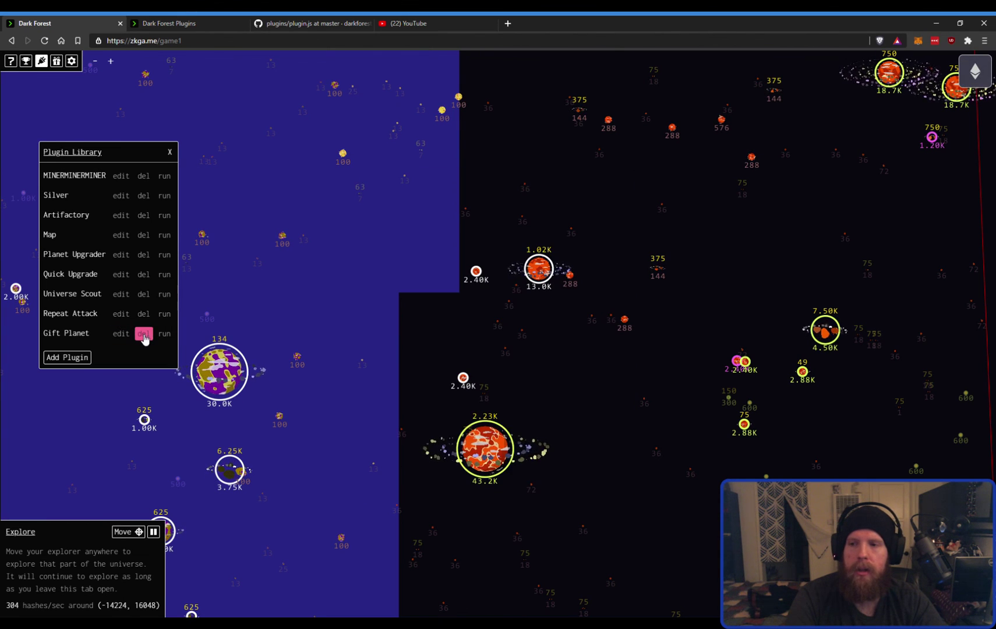
{"action": "left_click", "coordinate": [144, 334]}
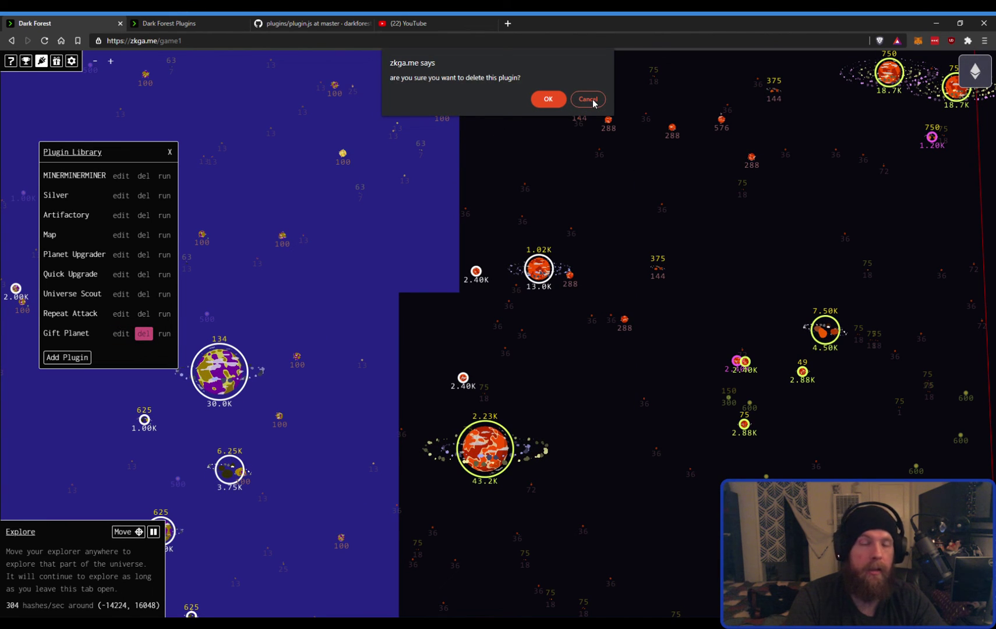
{"action": "left_click", "coordinate": [589, 99]}
Run the Gift Planet plugin from the Plugin Library.
{"action": "left_click", "coordinate": [164, 334]}
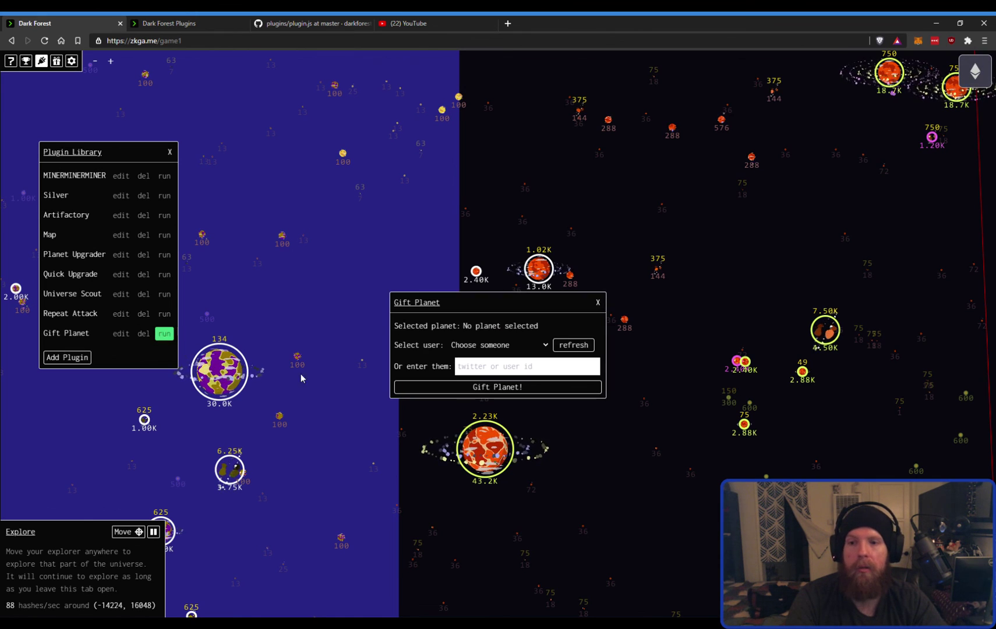